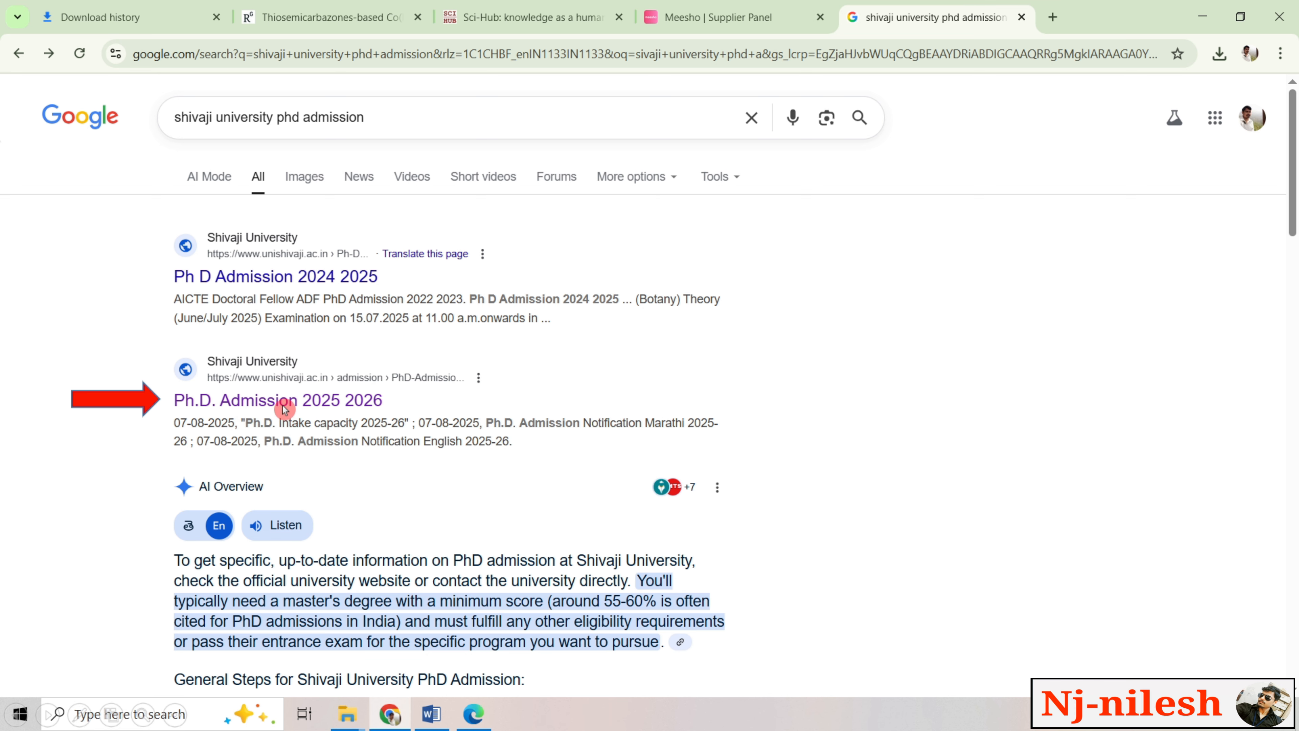
Open Shivaji University's Ph.D. Admission 2025-2026 page, go to the Ph.D. entrance application and start a new student registration.
click(362, 412)
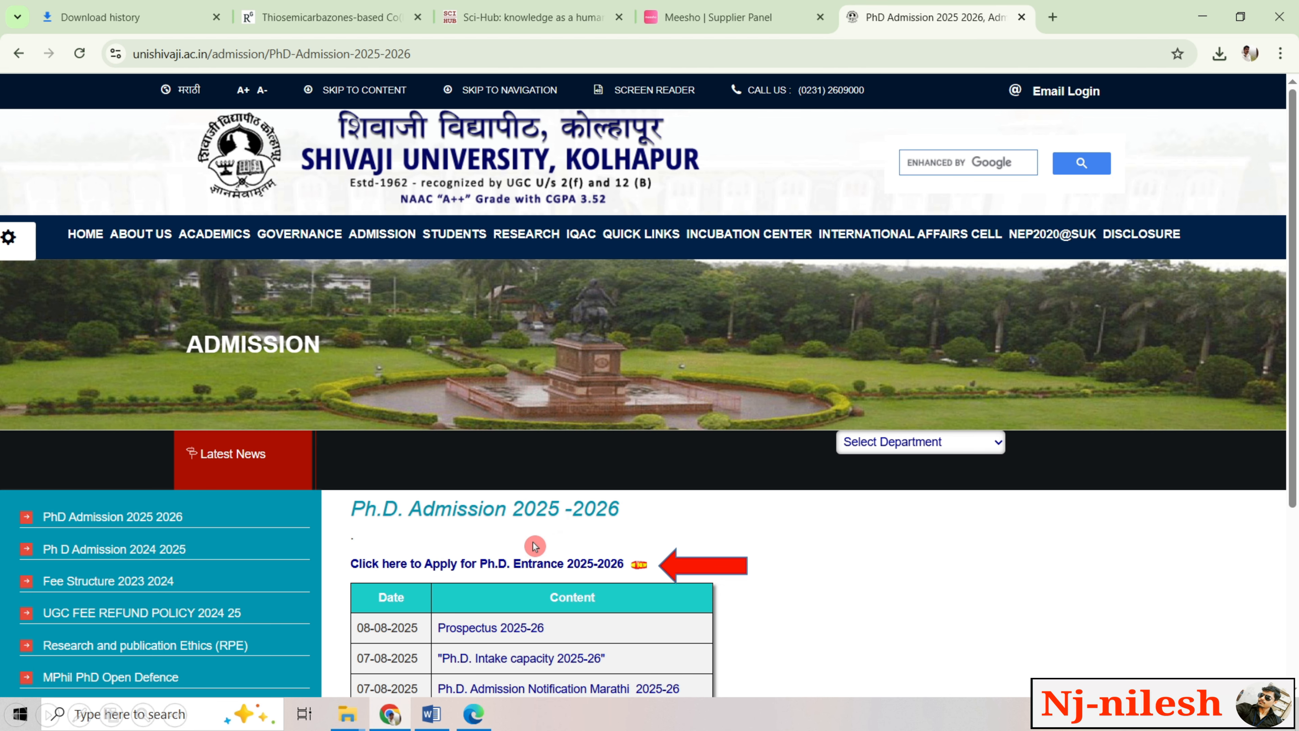
scroll(533, 542, down, 4)
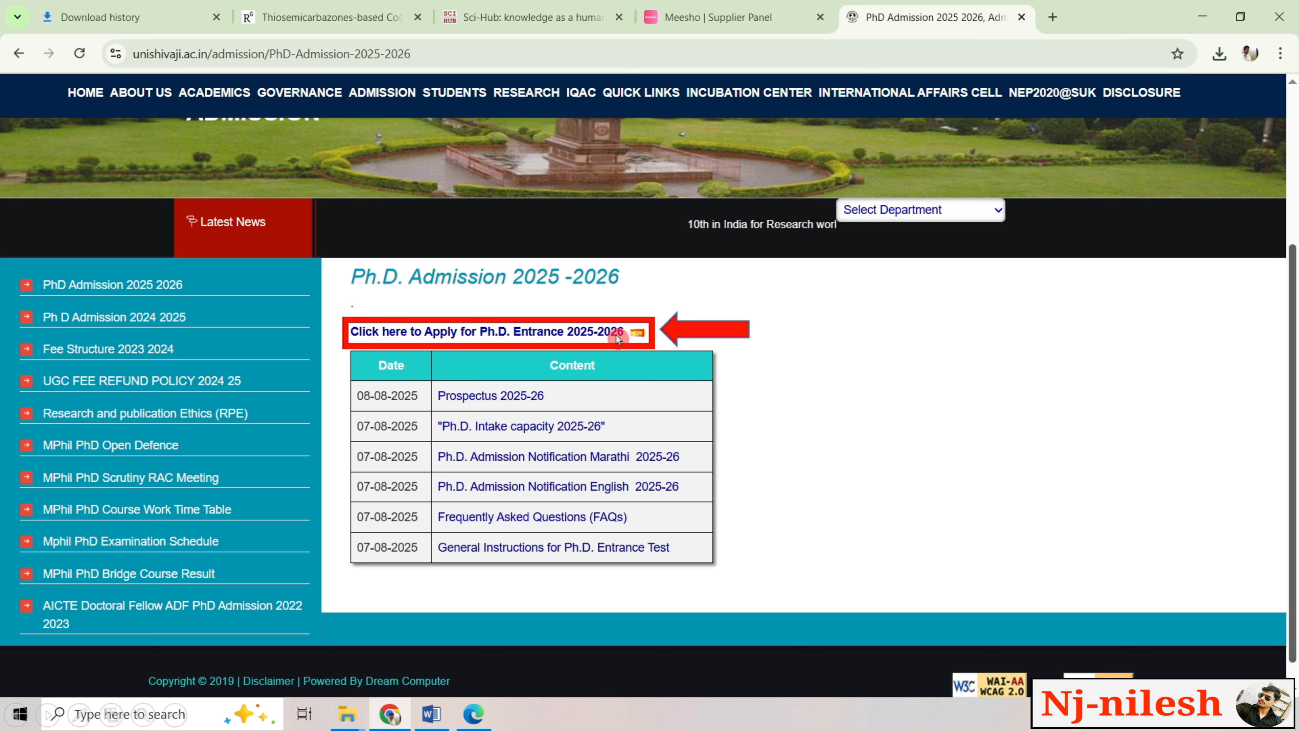
click(582, 342)
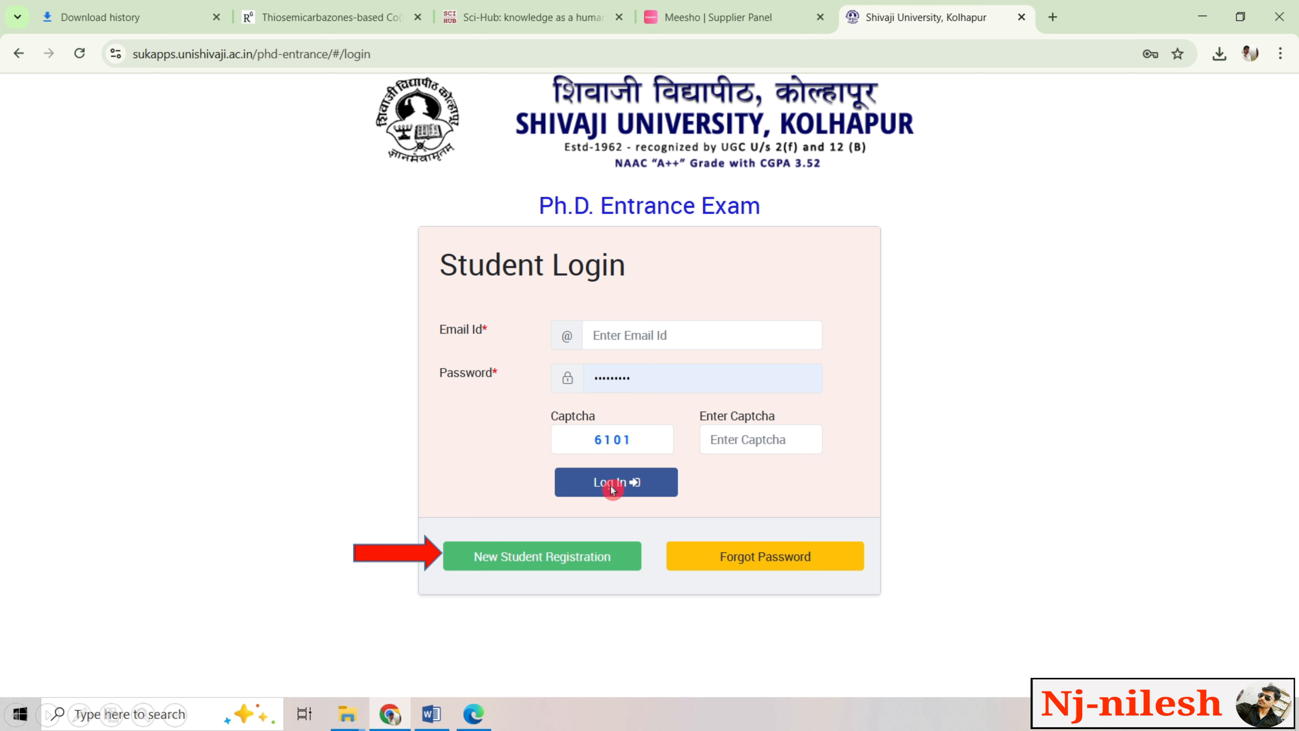
click(546, 567)
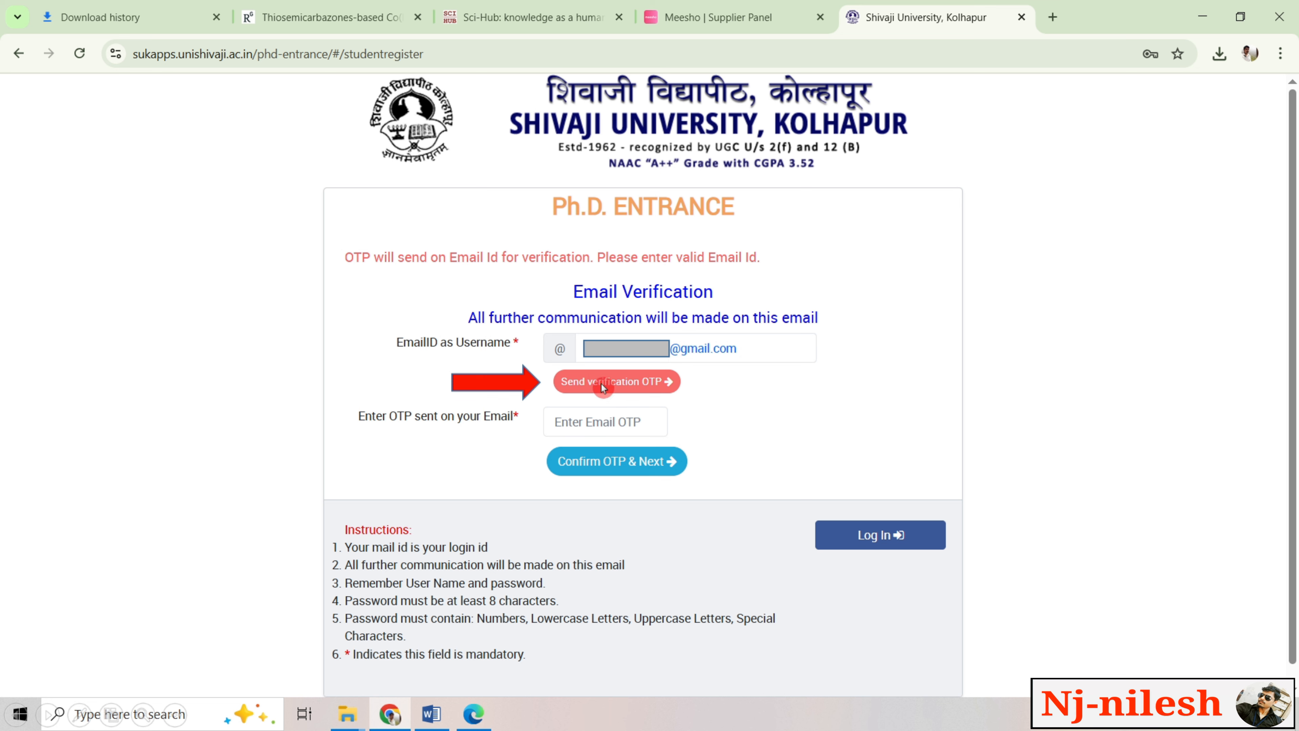
Verify the registration's email address and mobile number by requesting and confirming the OTP sent to each.
click(648, 388)
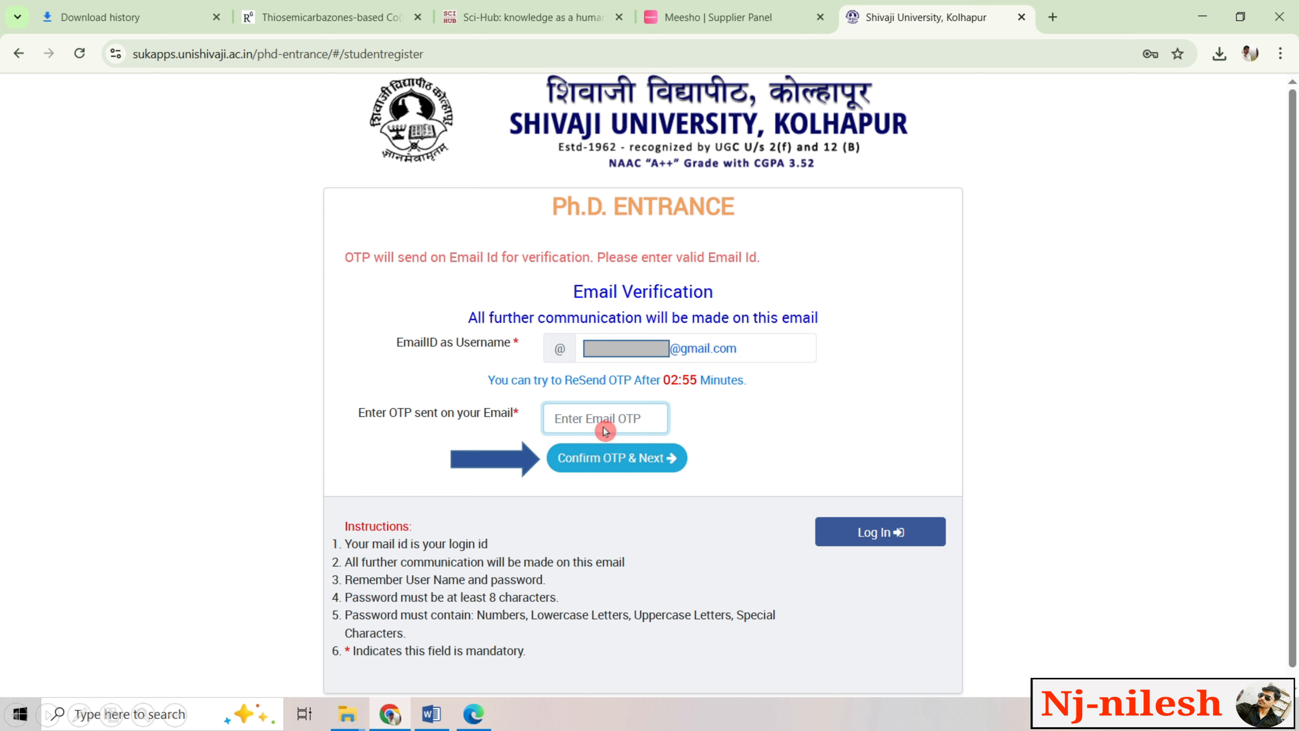
click(599, 458)
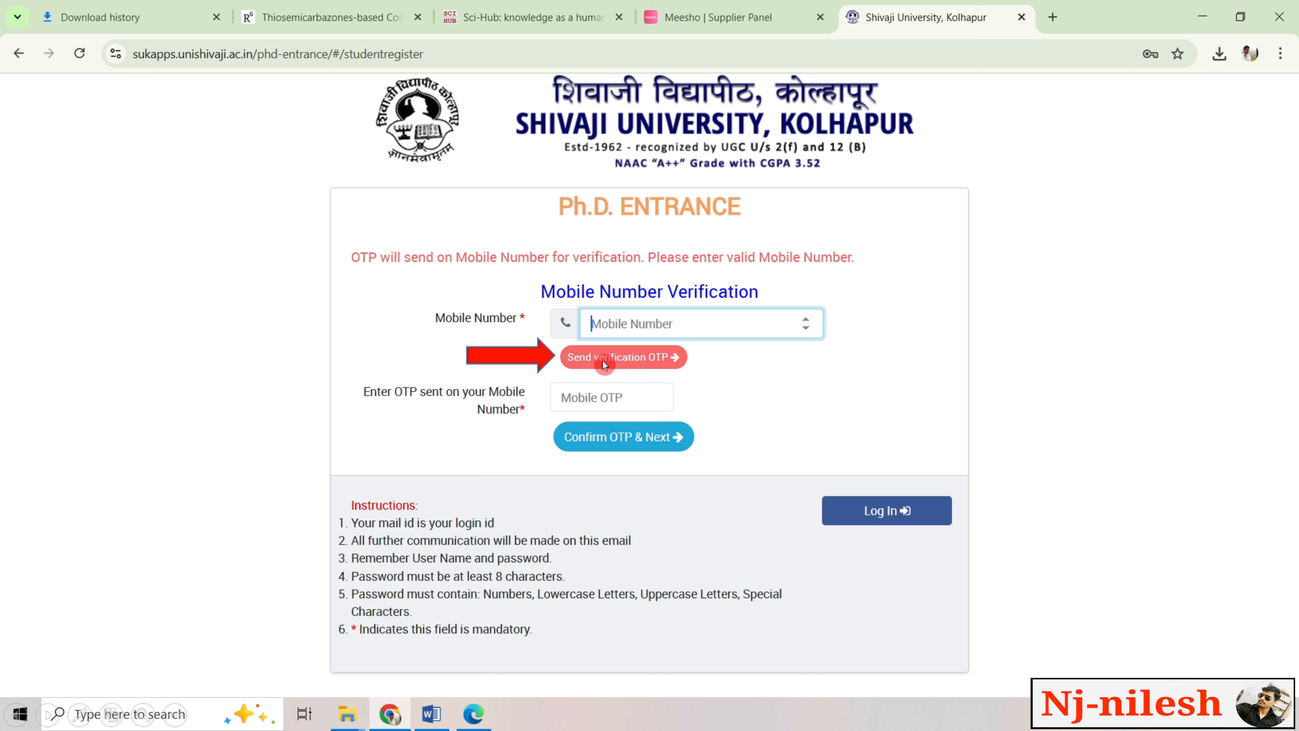
click(643, 360)
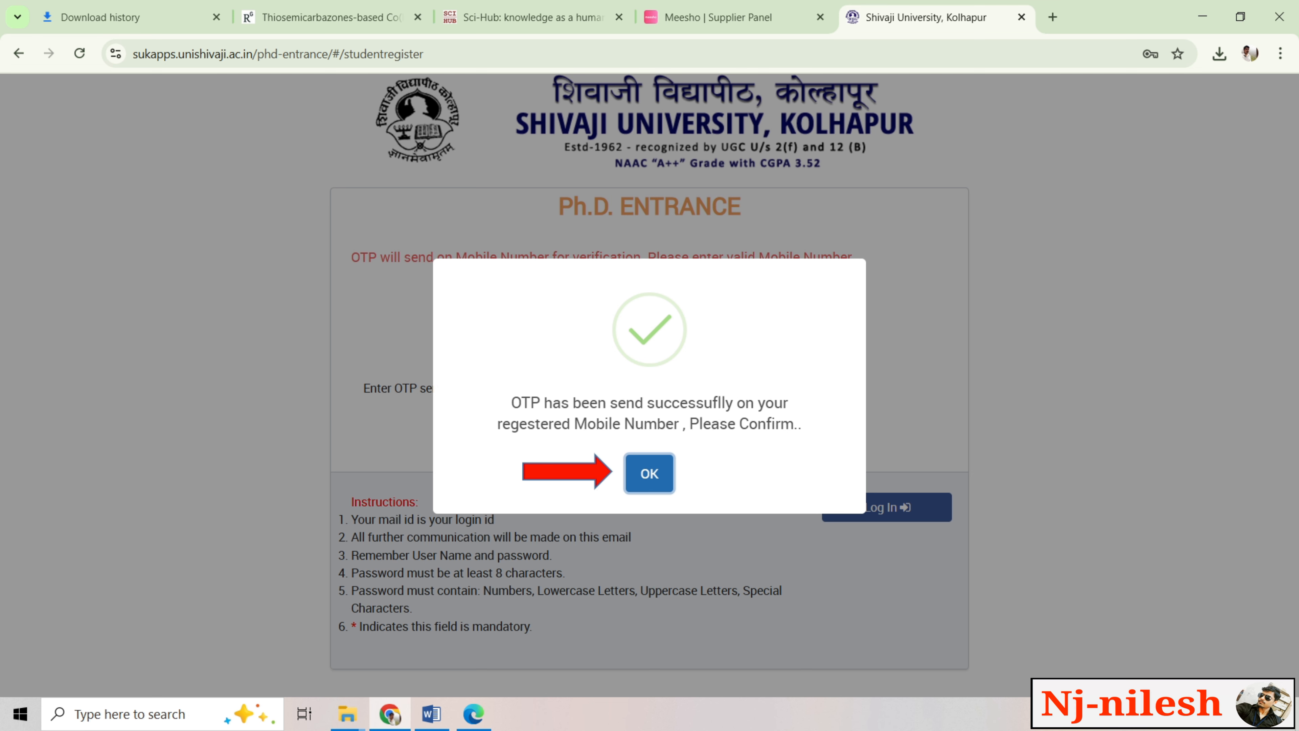
key(Return)
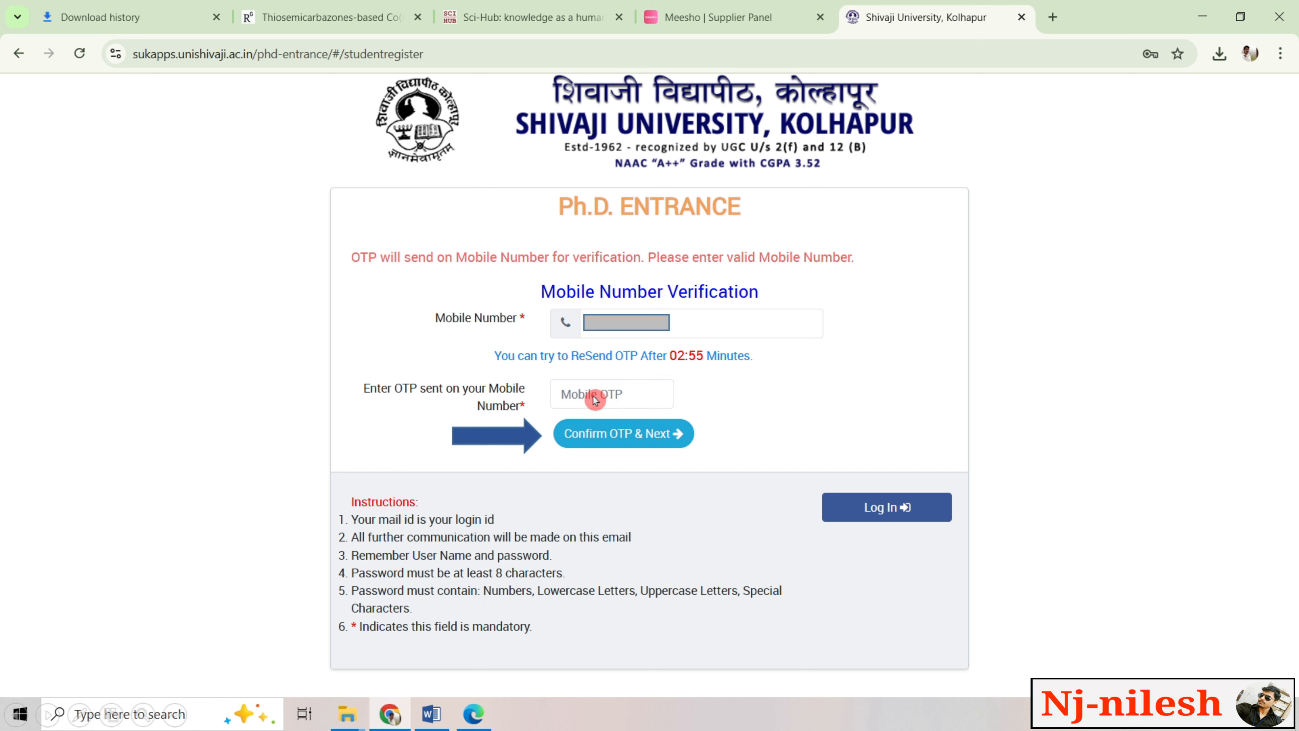
click(605, 434)
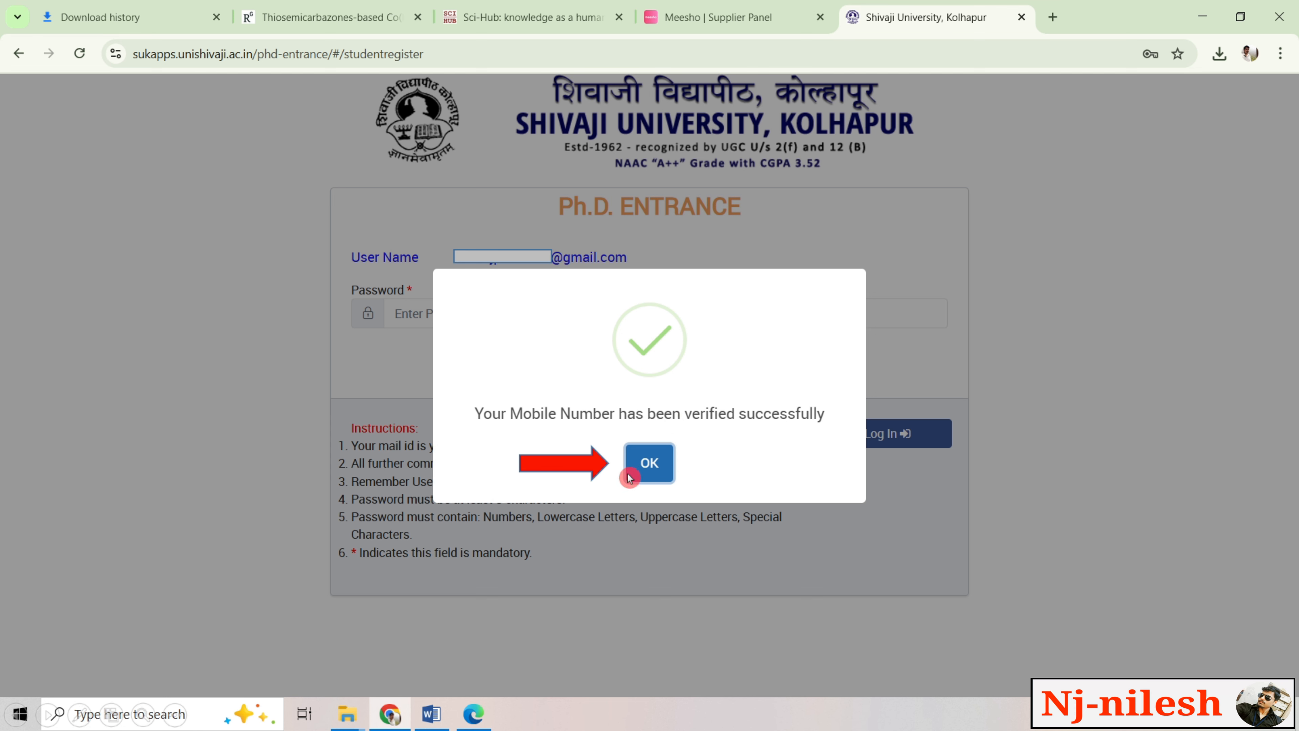
click(640, 475)
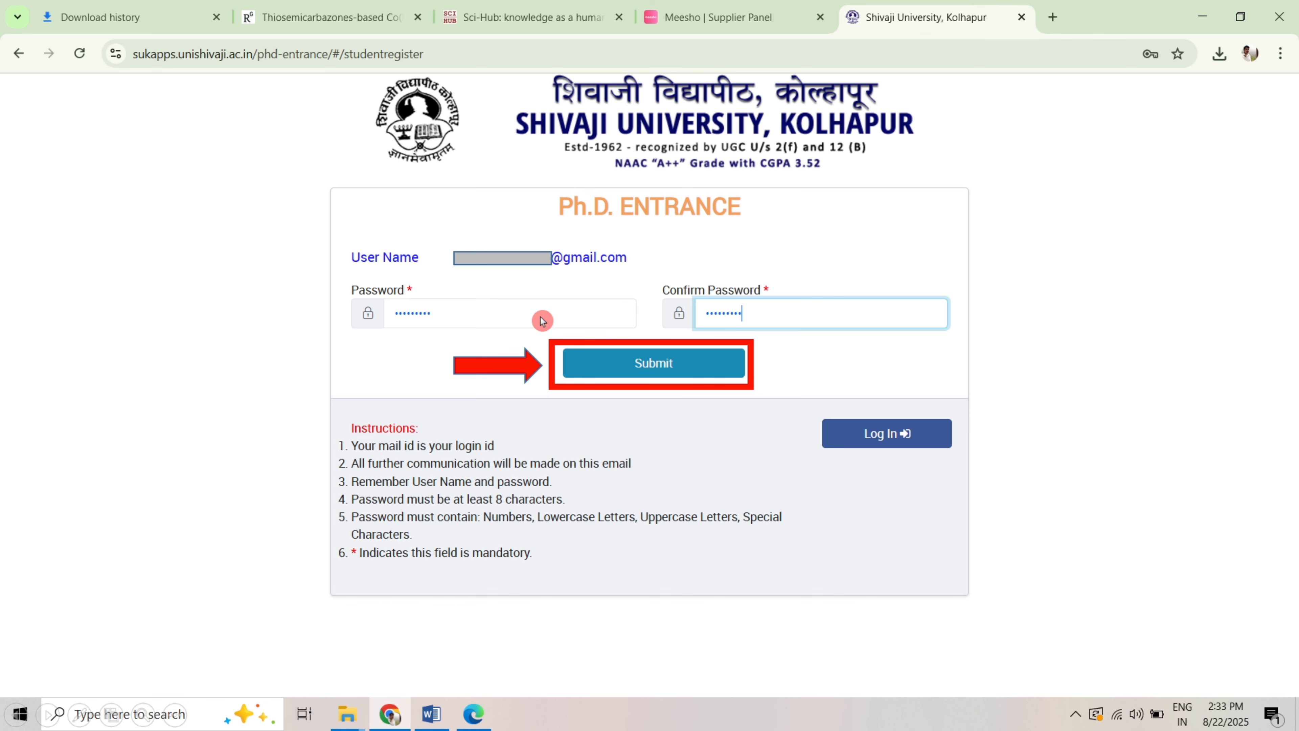
Enter and confirm the account password, submit the registration and acknowledge its completion.
click(626, 379)
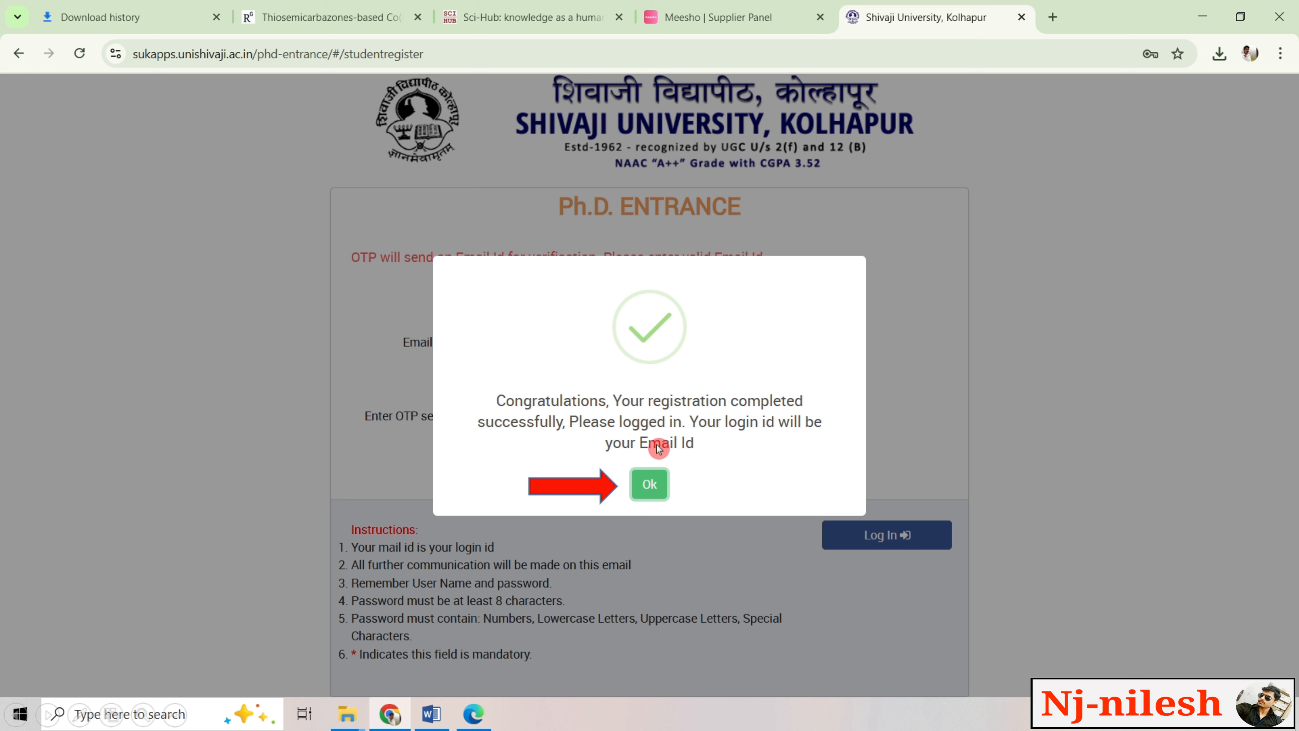
click(656, 494)
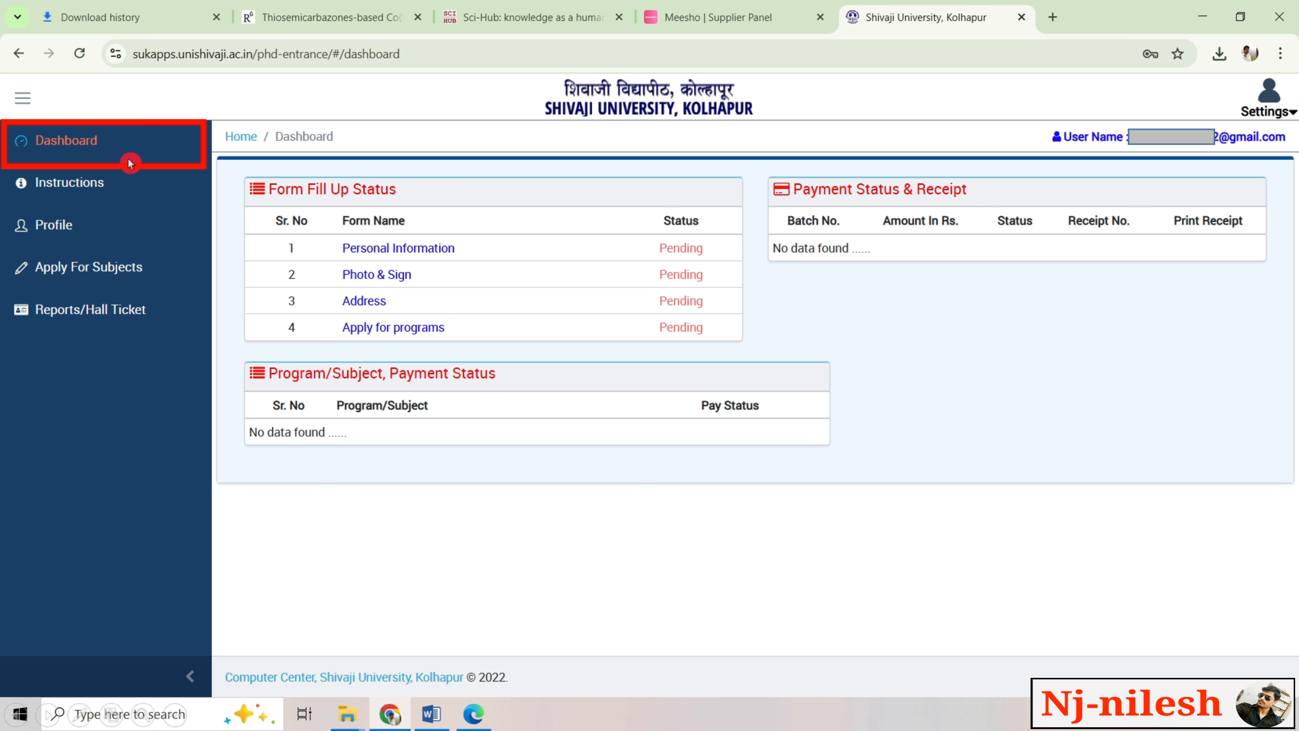
Complete and save the personal profile with course Ph.D., entrance exam centre Kolhapur and the undergraduate Chemistry examination details.
click(61, 237)
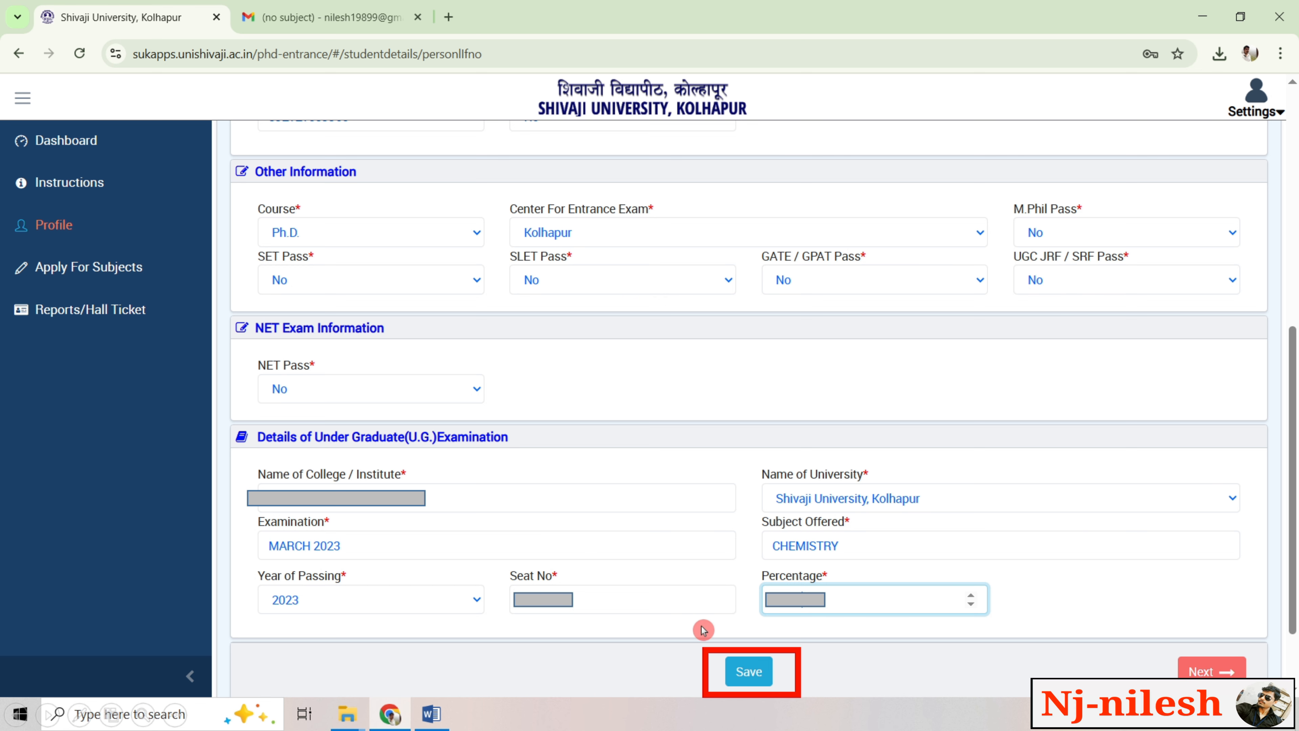
click(748, 671)
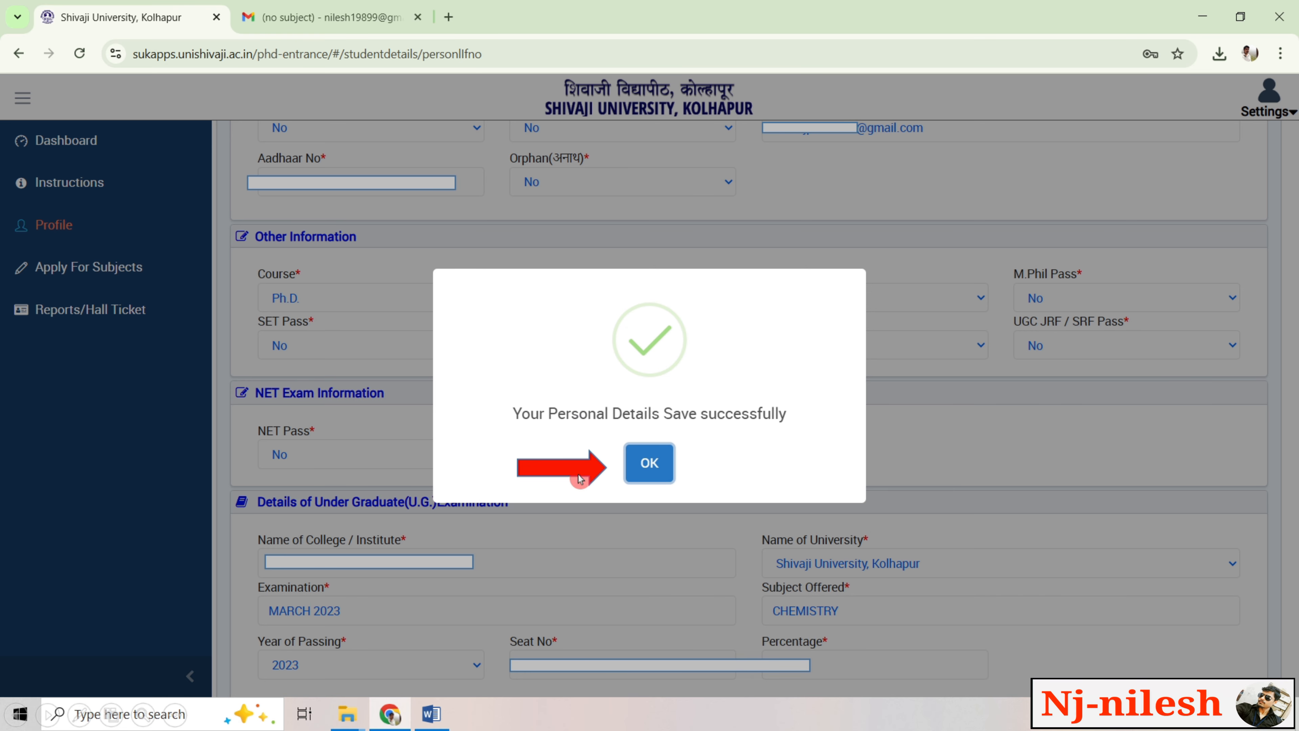
click(655, 474)
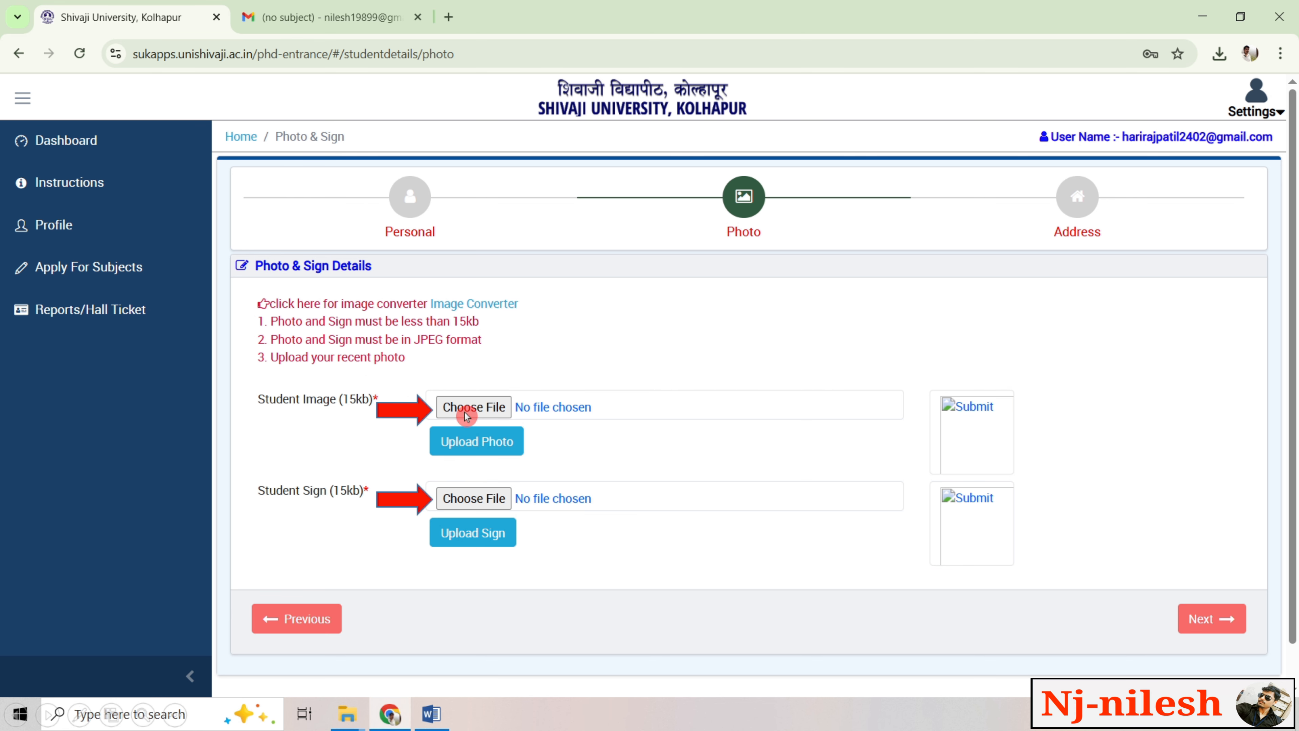
Check the photo and signature file sizes in the Har folder, and compress the image to 15 KB with Pi7 Image Tool.
key(alt+Tab)
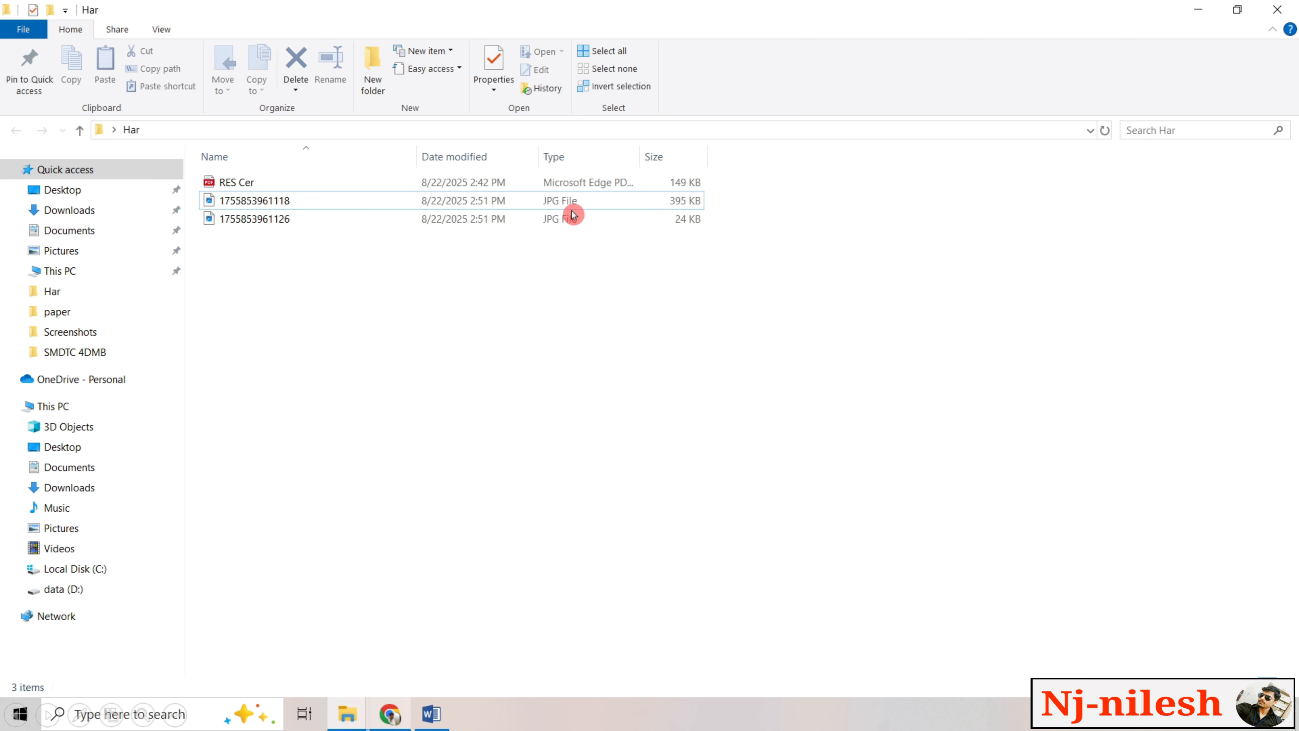
key(alt+Tab)
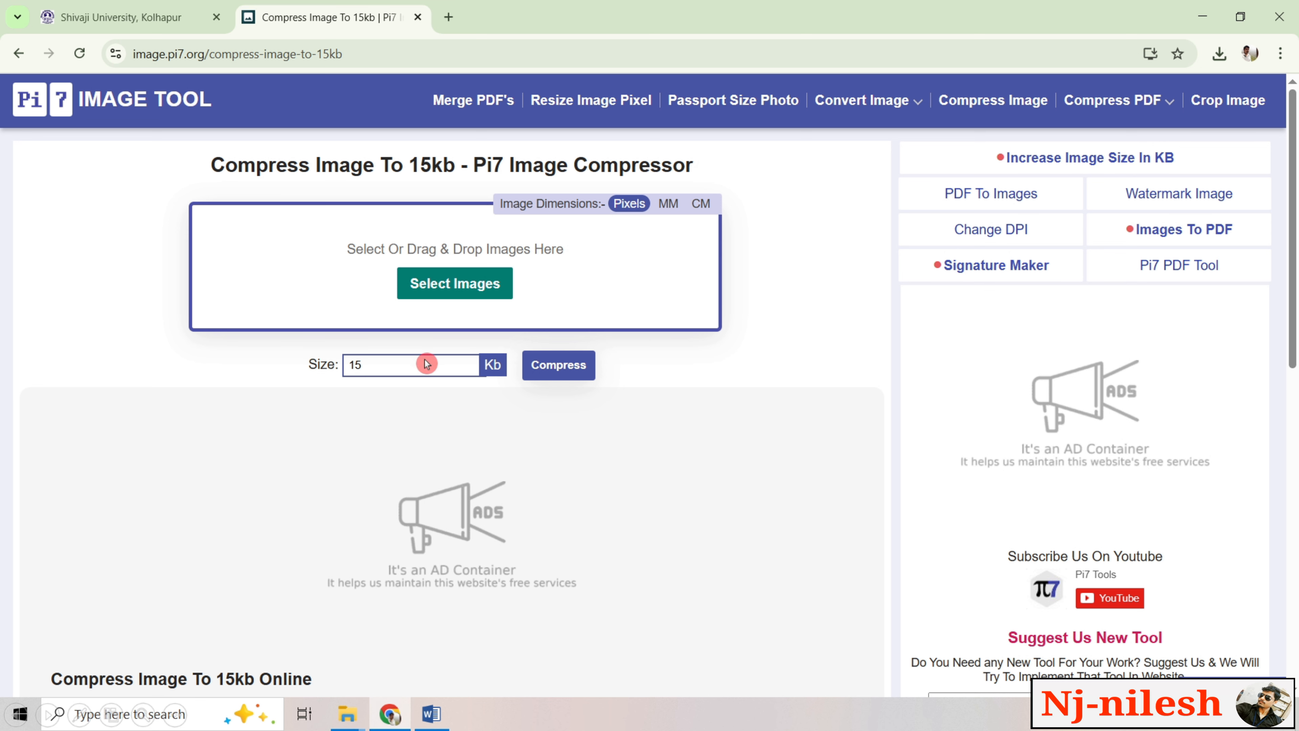
click(560, 372)
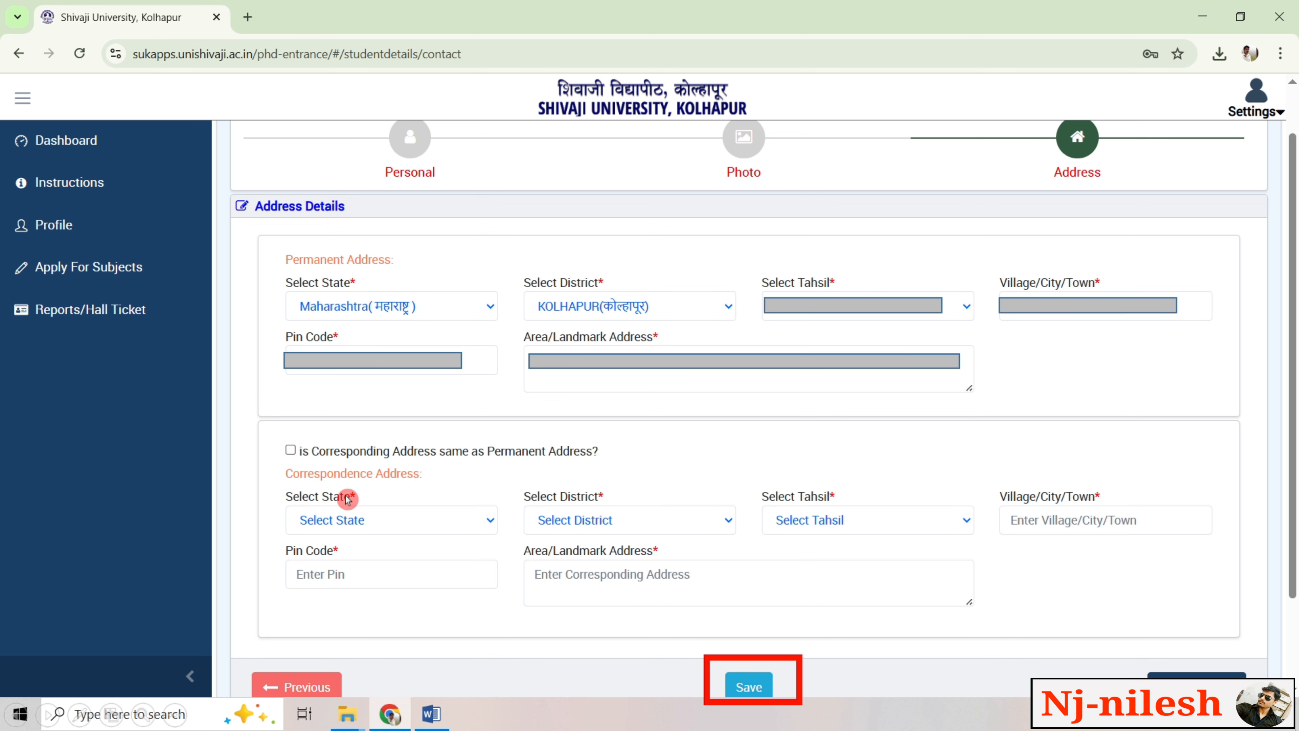
Save the address details with the correspondence address same as the permanent address, and lock the profile.
click(745, 687)
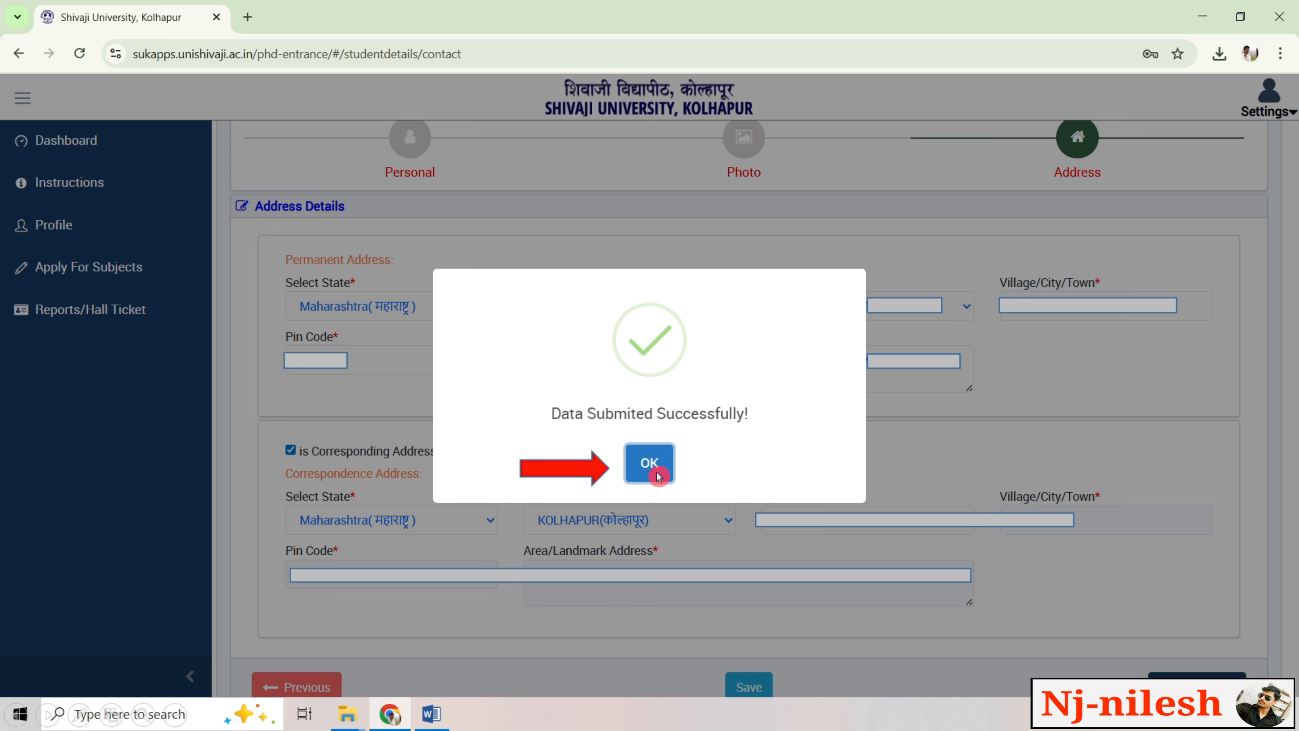
click(649, 463)
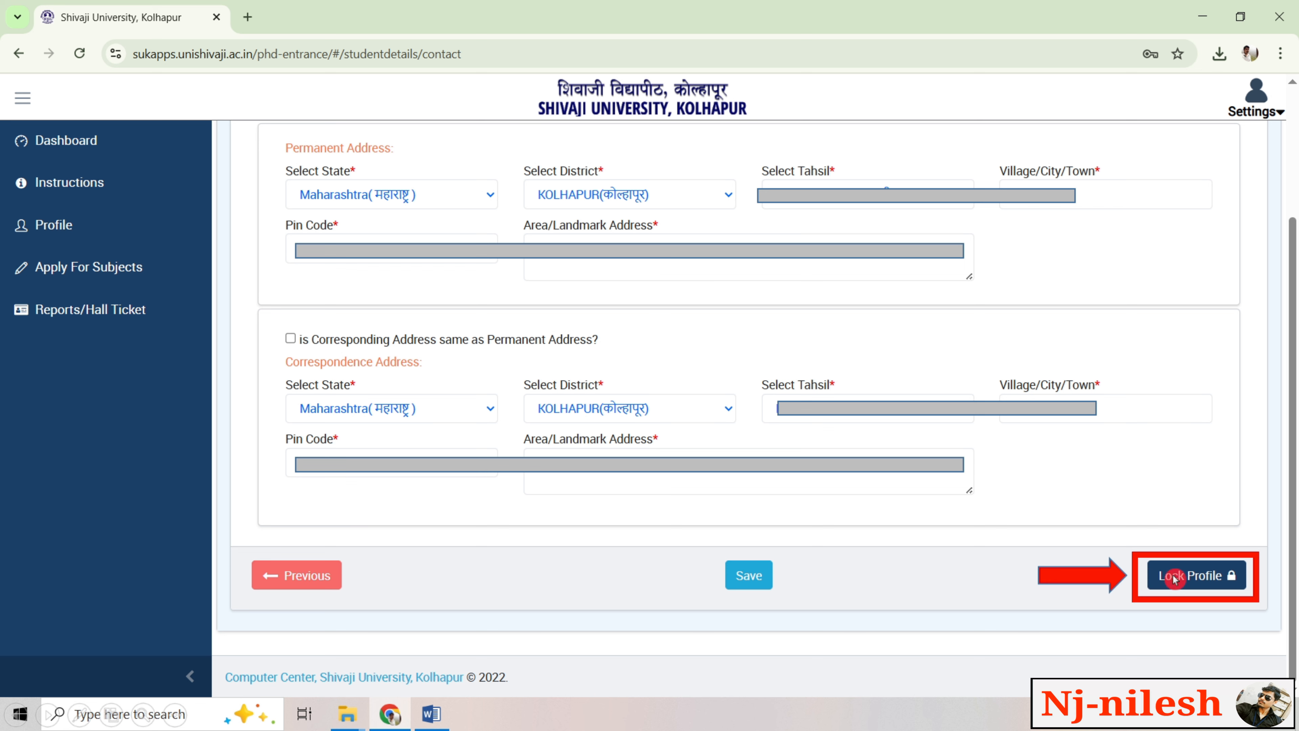
click(1186, 603)
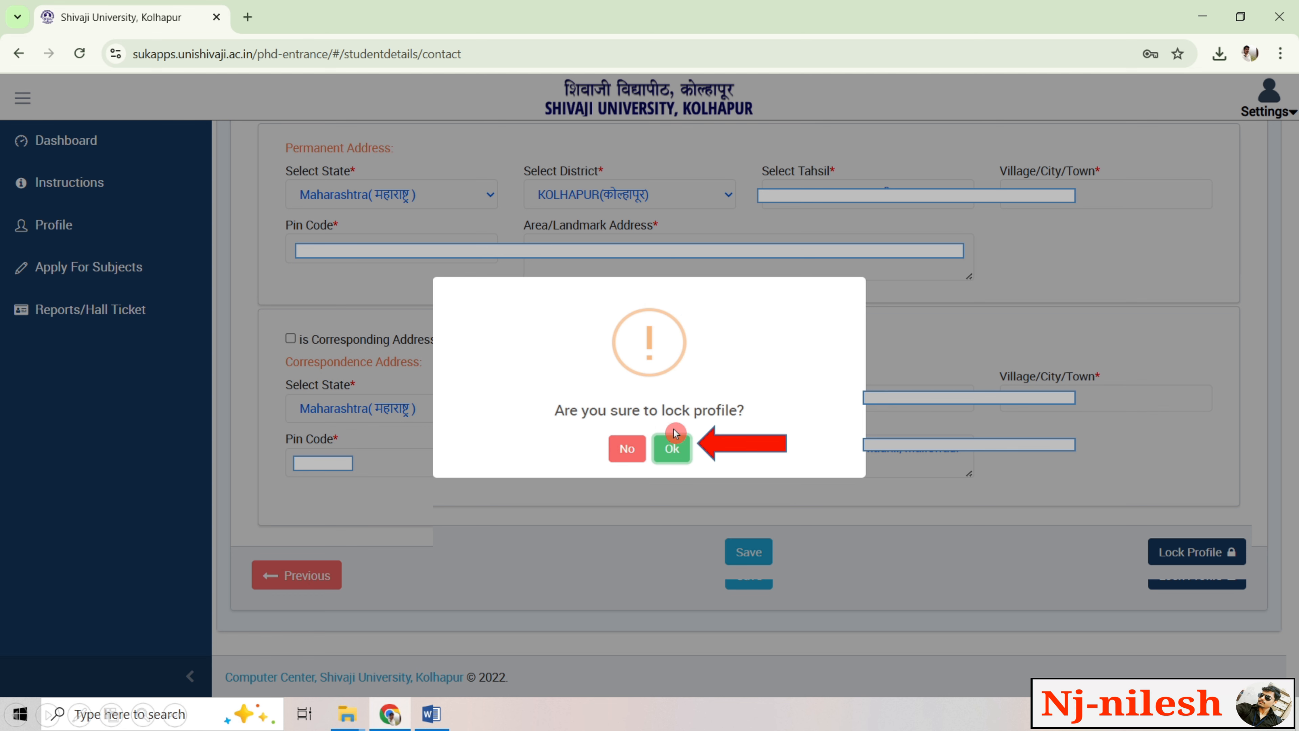
click(674, 450)
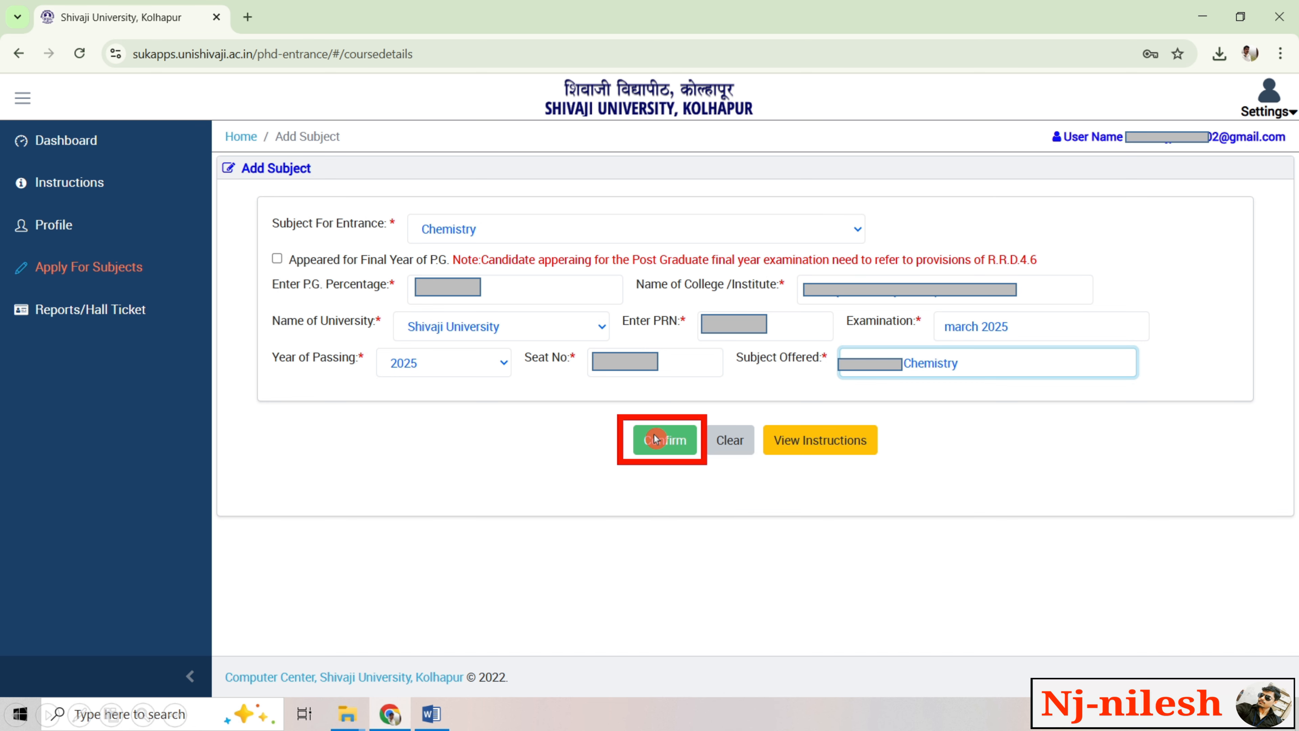
Add Chemistry as the entrance subject with Shivaji University postgraduate details, examination march 2025 and passing year 2025, and lock the batch.
click(655, 438)
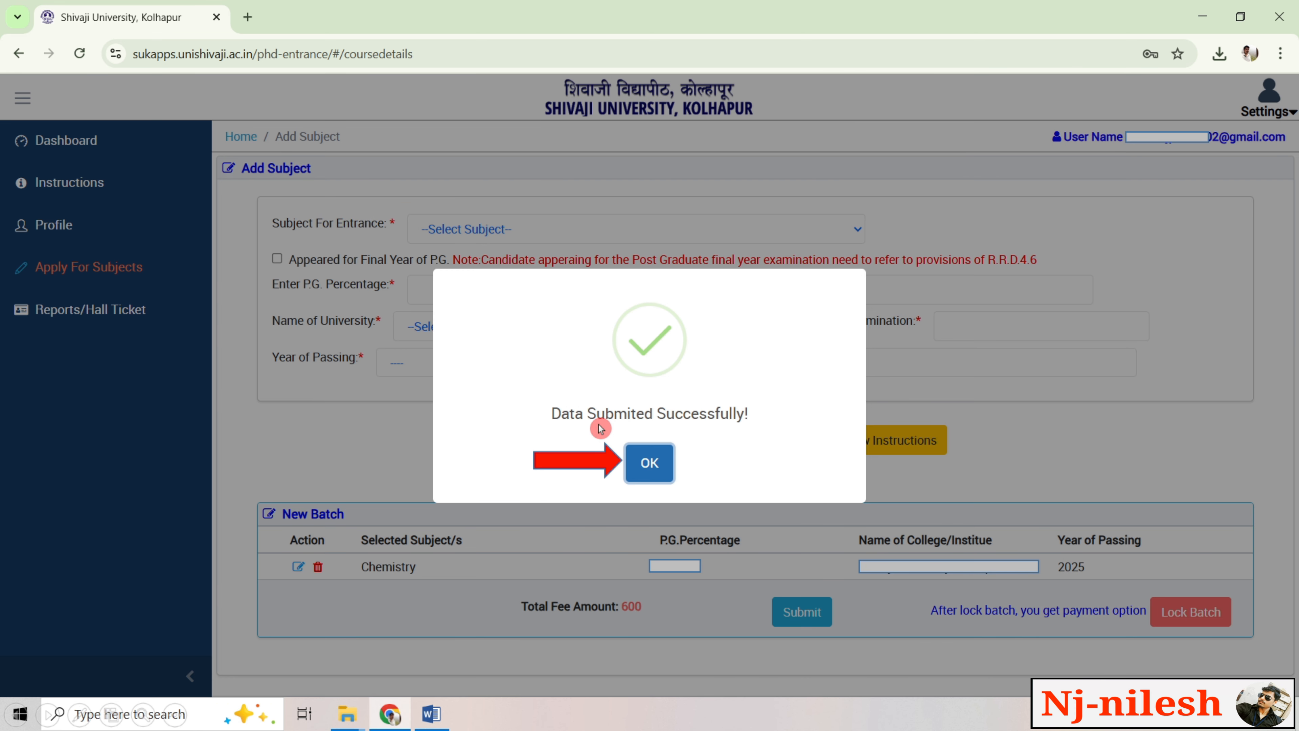
click(650, 463)
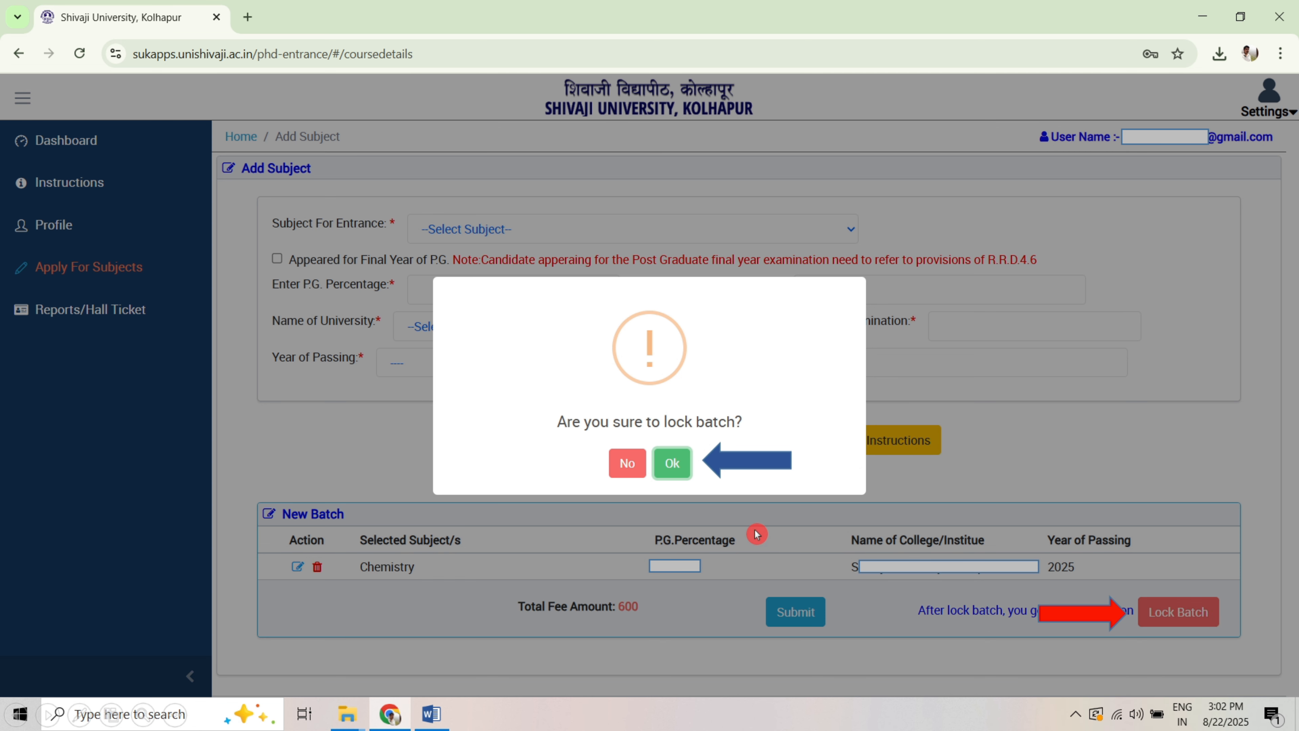
click(671, 463)
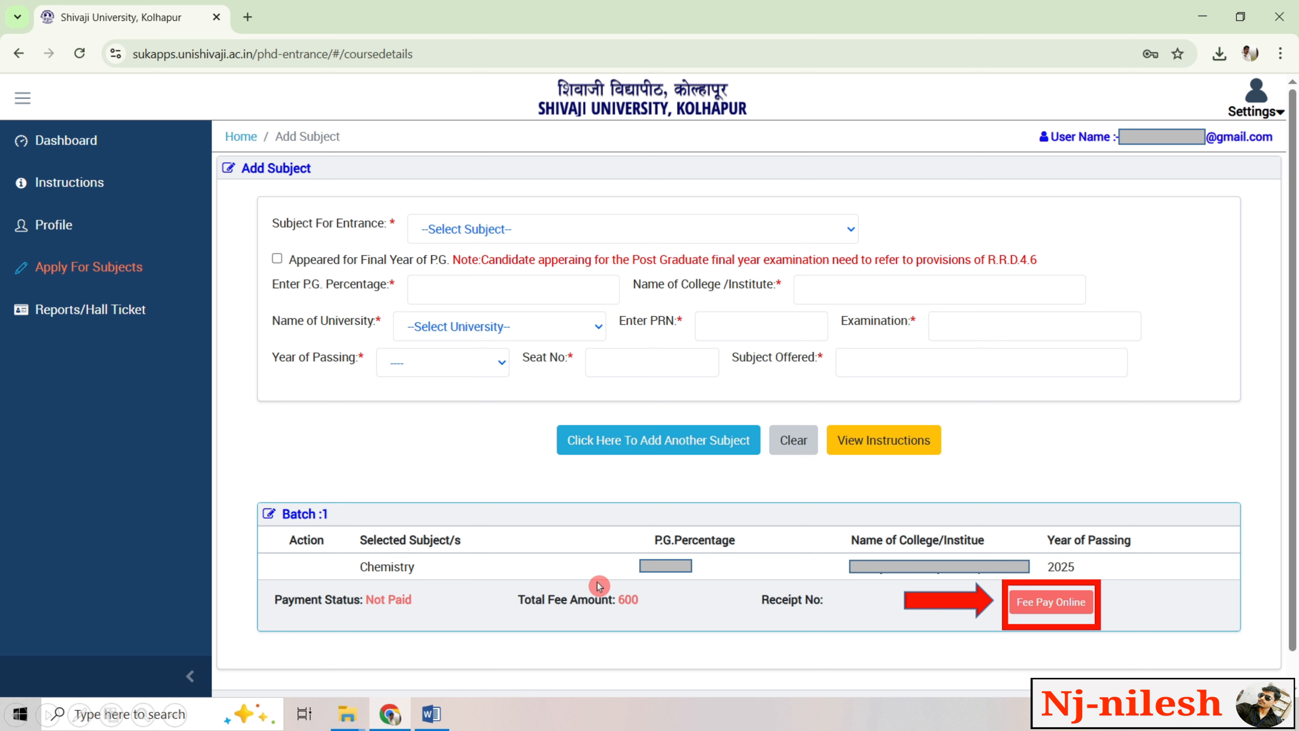
Start the online fee payment through the Axis Bank gateway, accept the terms and conditions and choose card payment through other banks.
click(1039, 614)
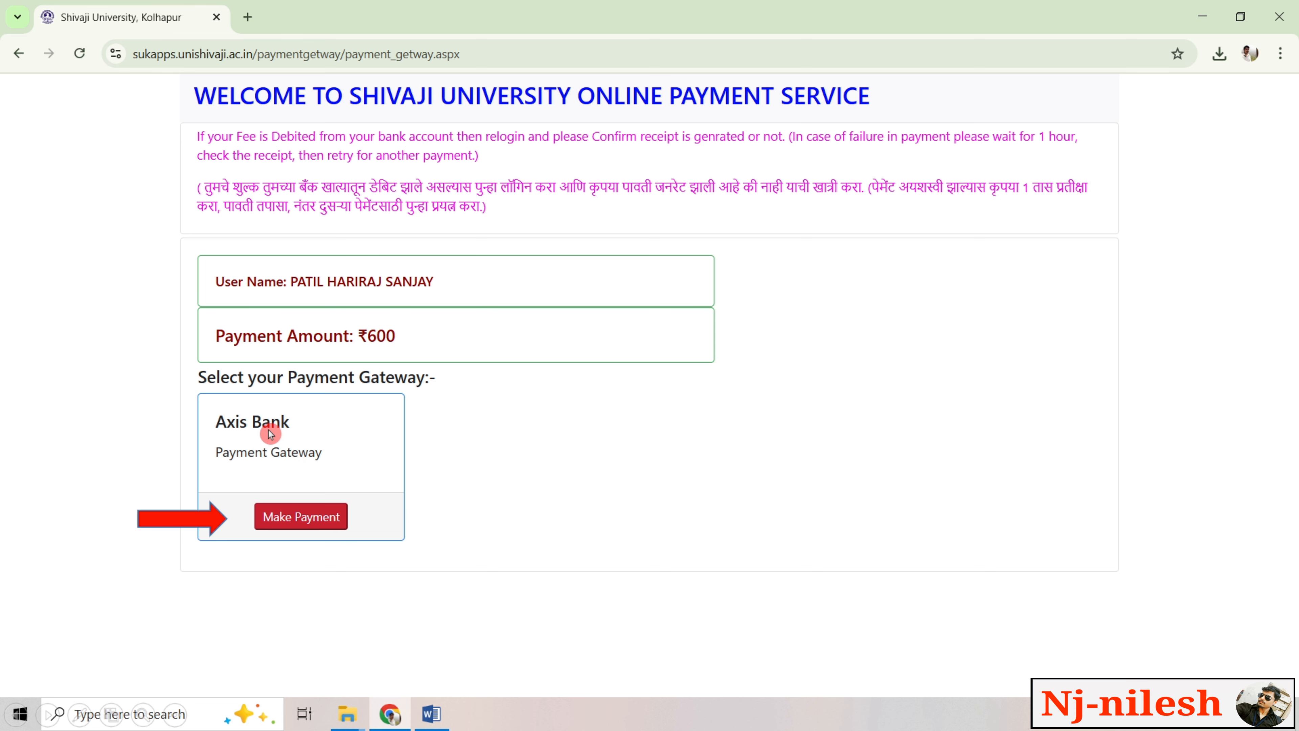
click(326, 523)
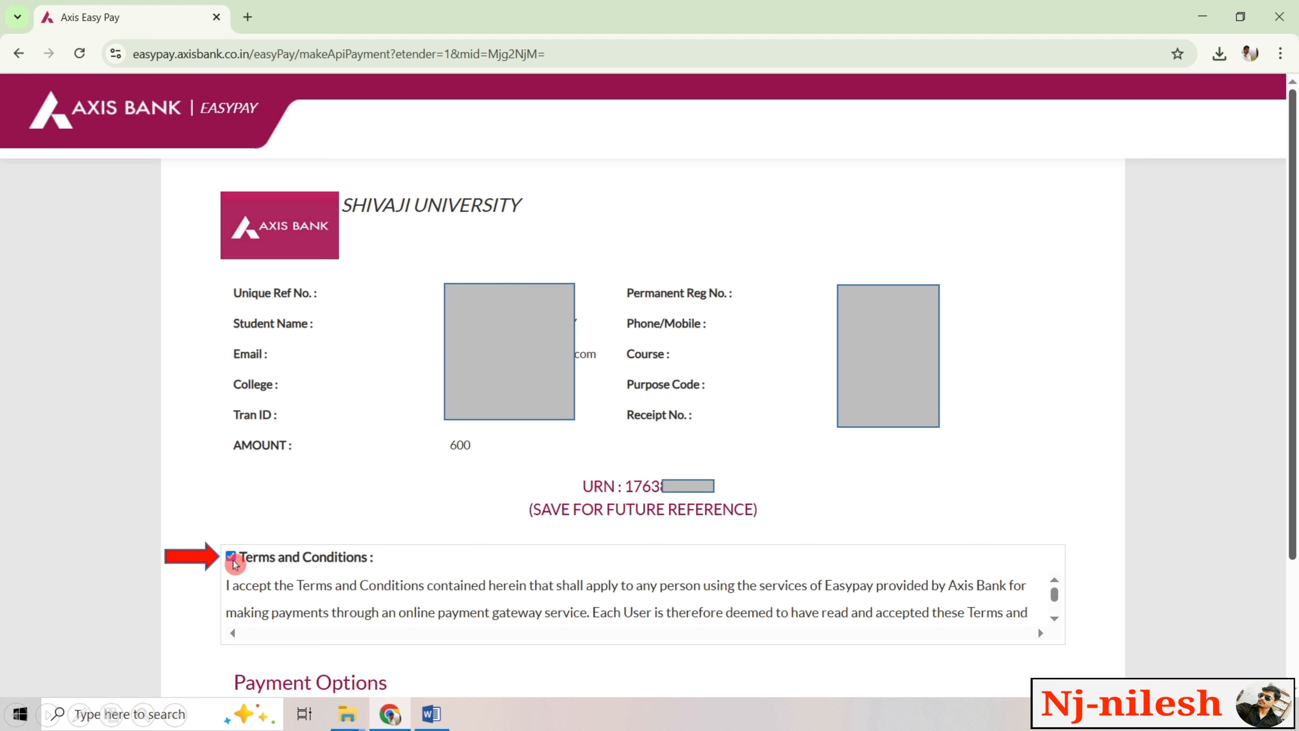
scroll(233, 560, down, 3)
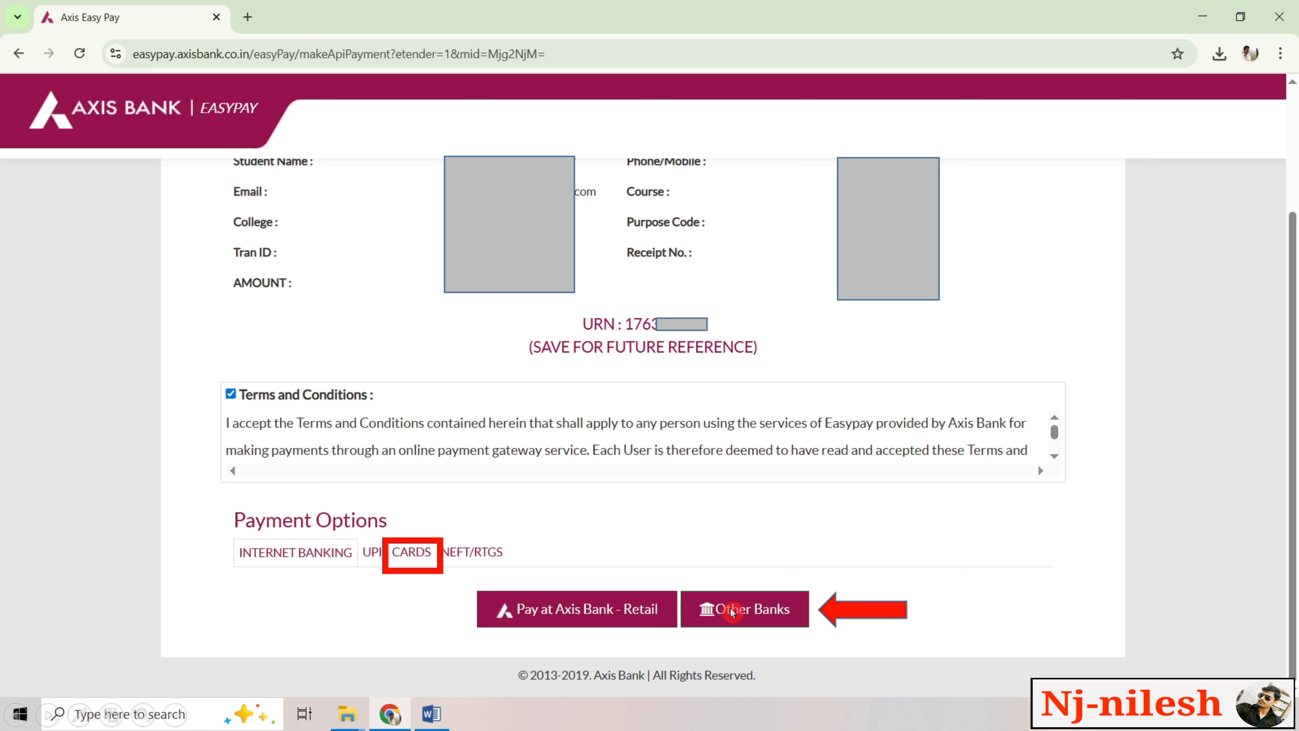
click(730, 629)
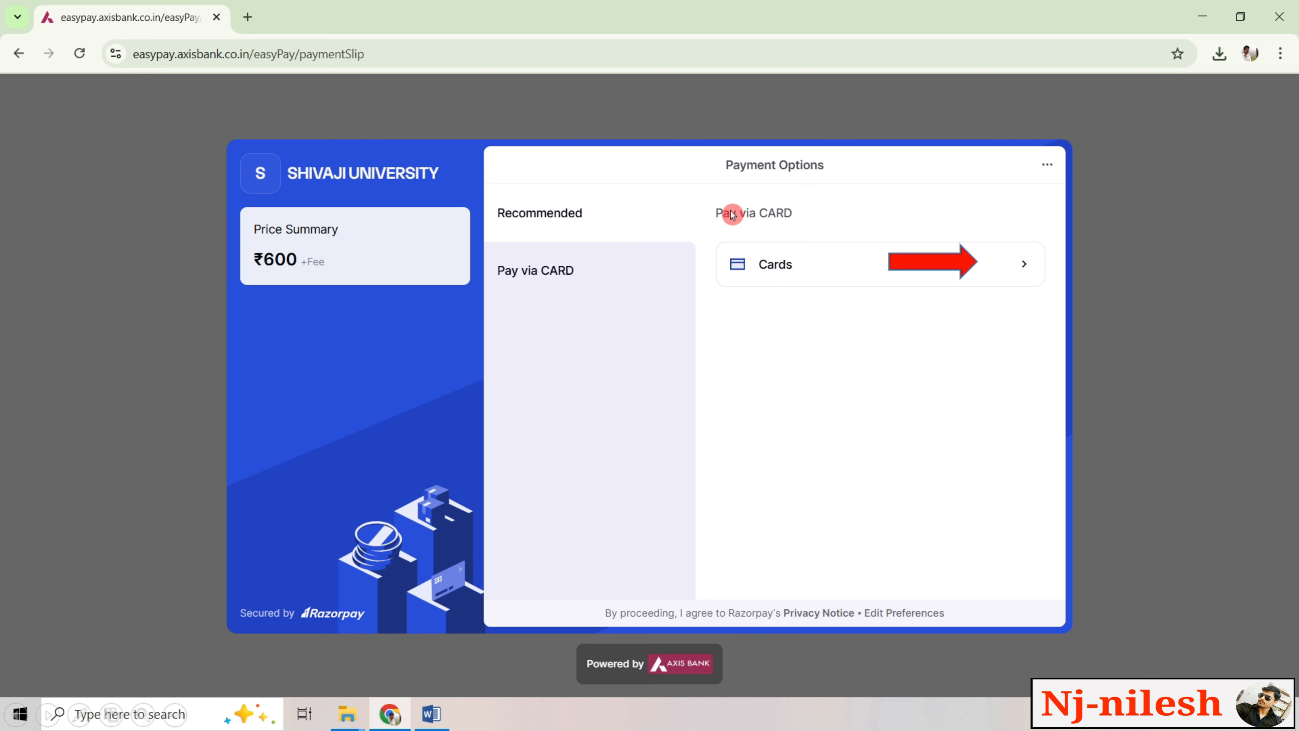
Pay the entrance fee by card, entering the card details and the payment OTP.
click(792, 271)
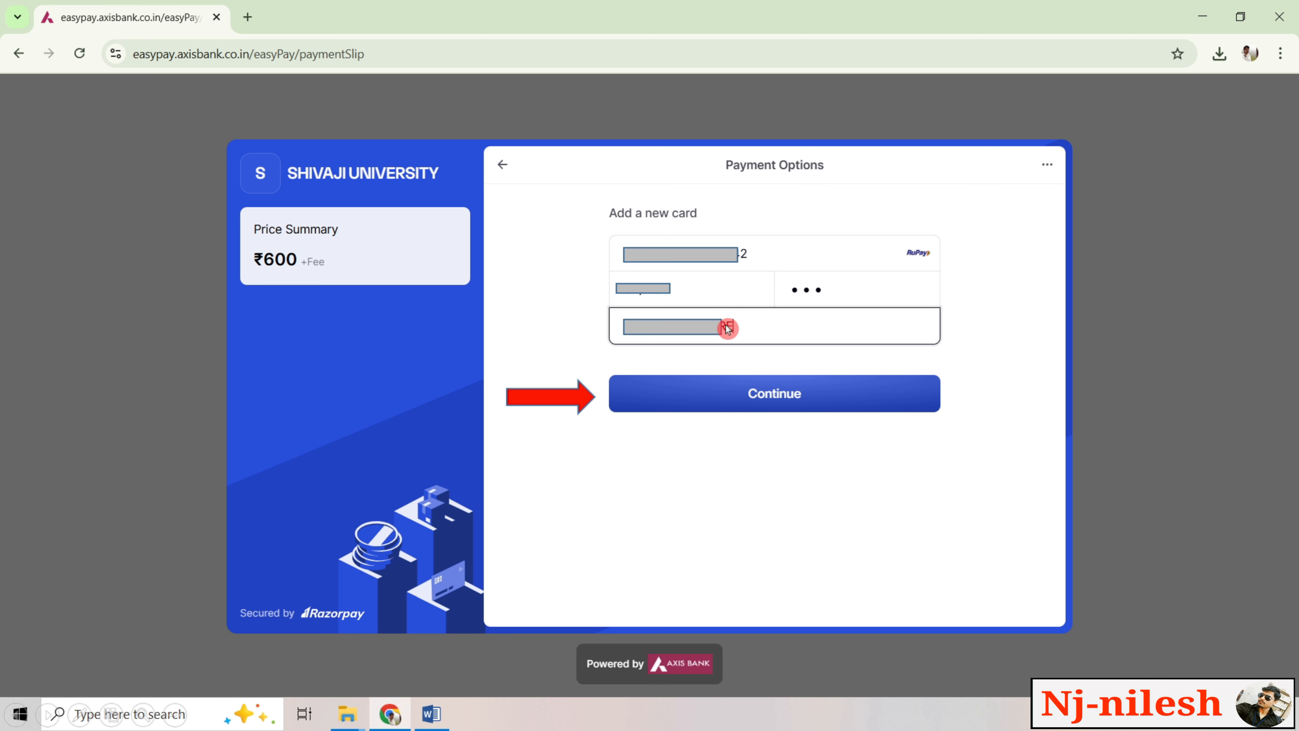
click(728, 400)
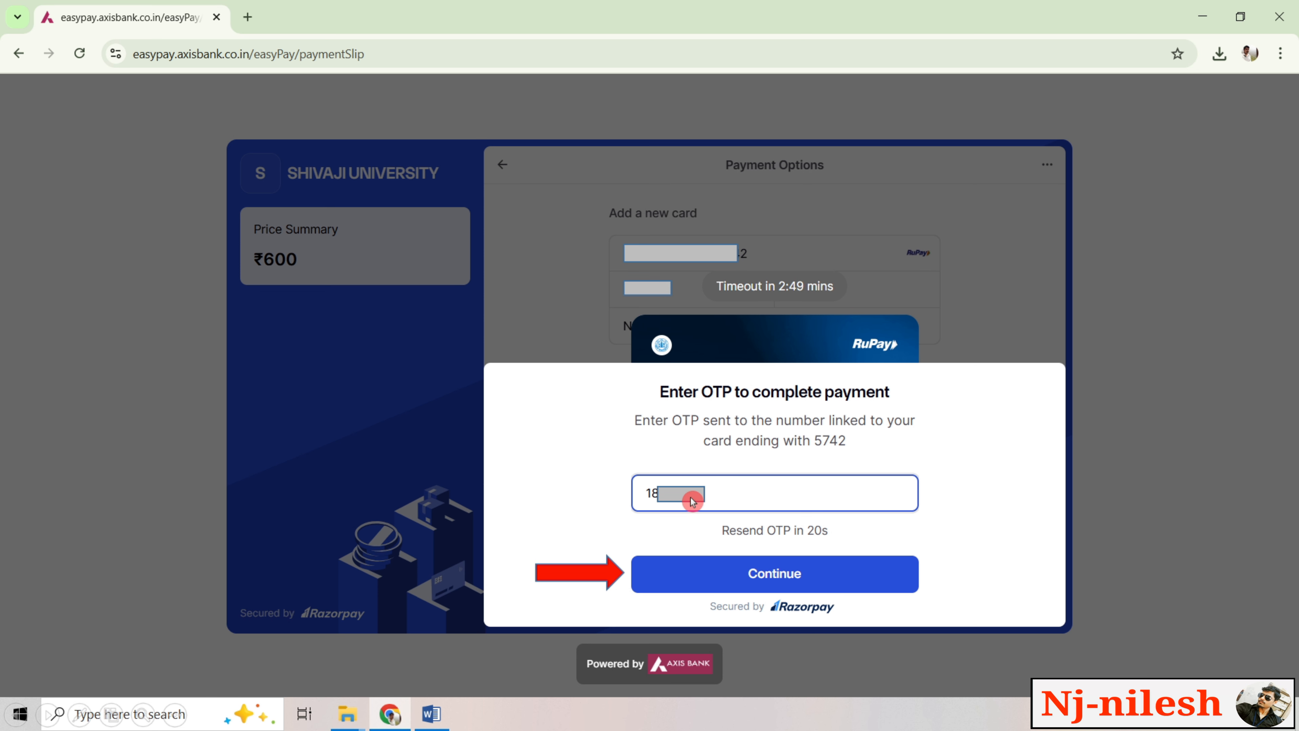
click(736, 582)
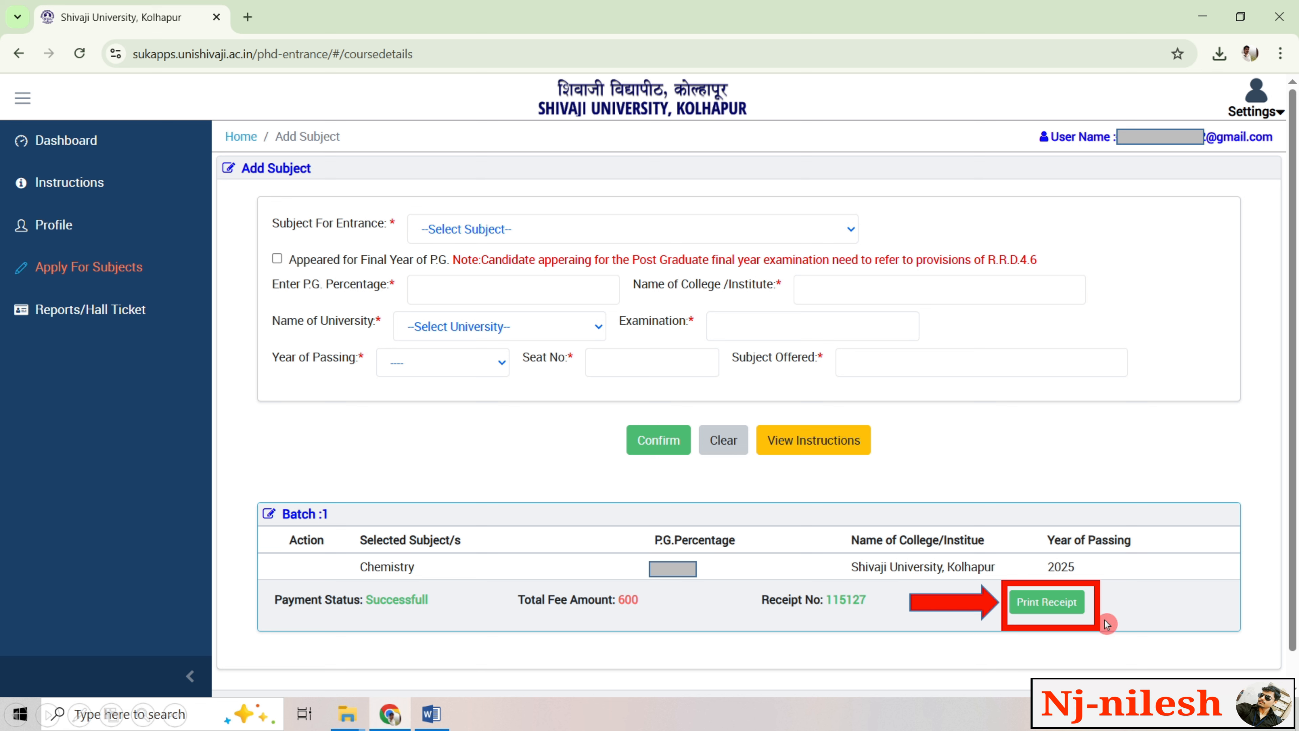
View the Batch 1 payment receipt, and open the reports page for the registration form.
click(1057, 616)
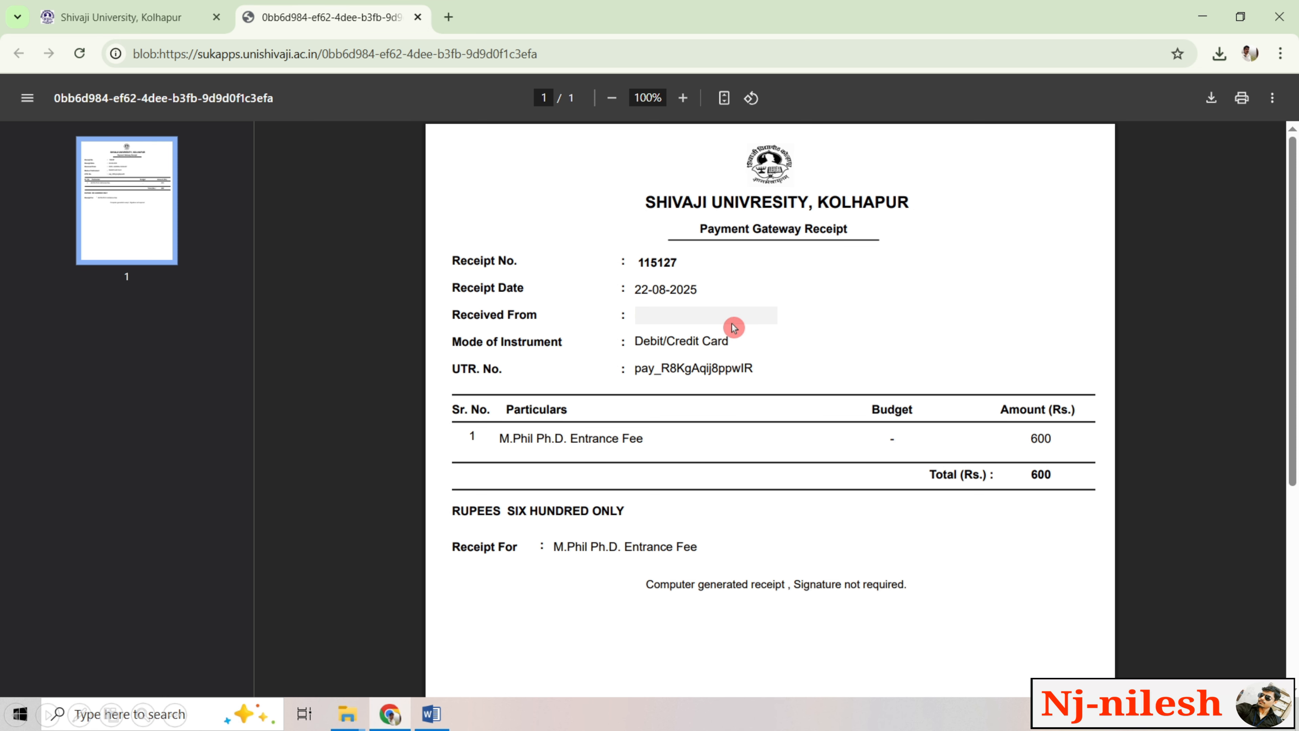
key(ctrl+shift+Tab)
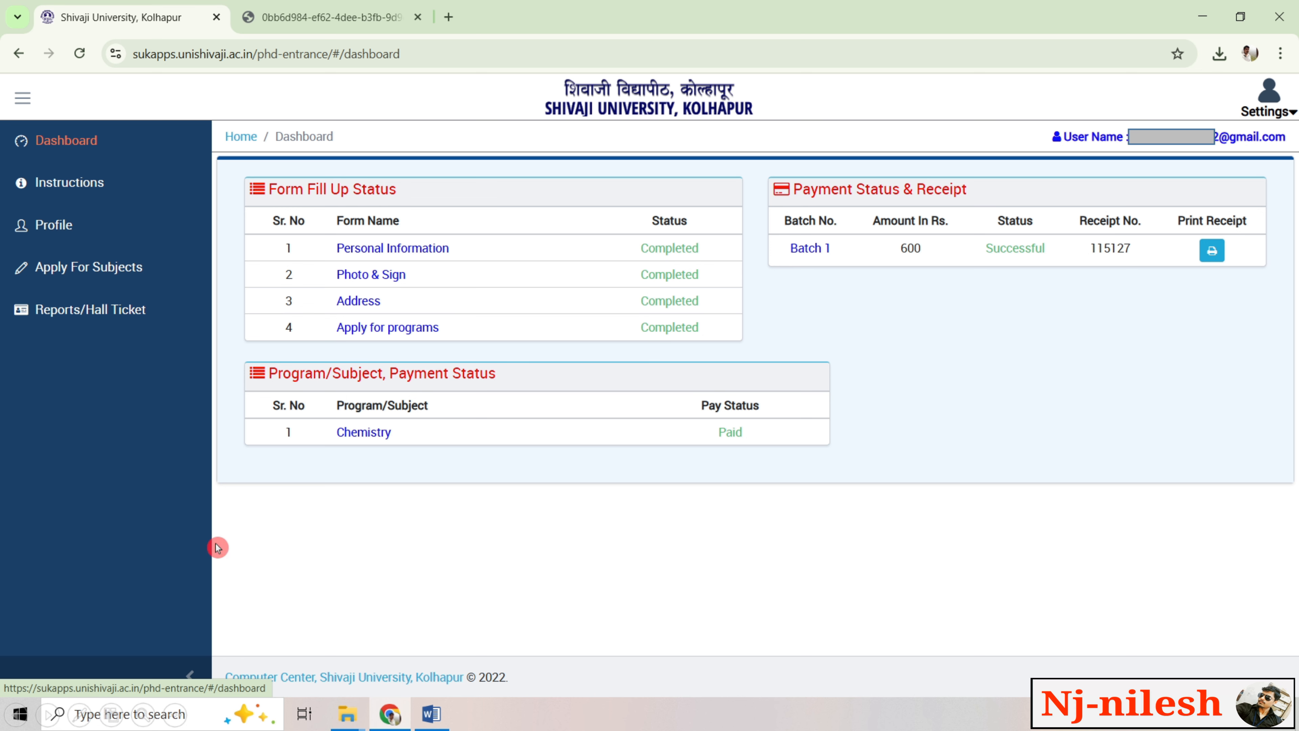
click(115, 326)
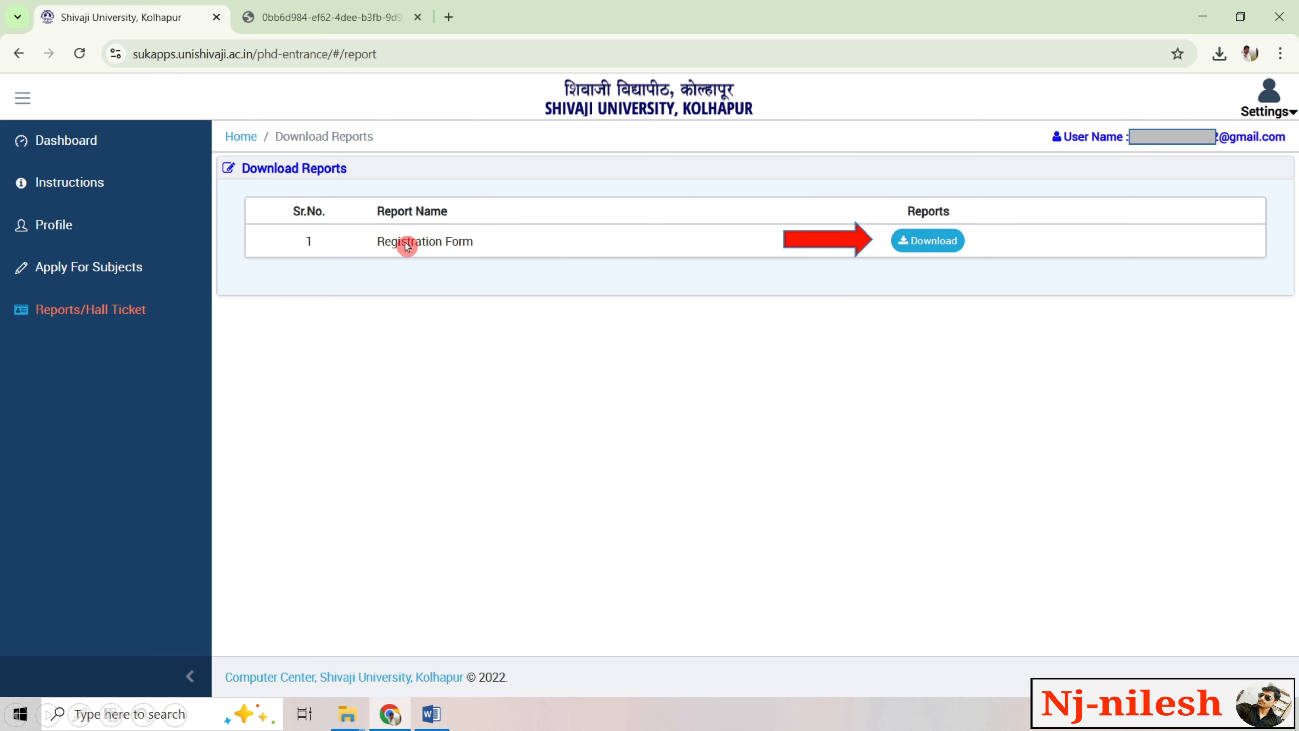